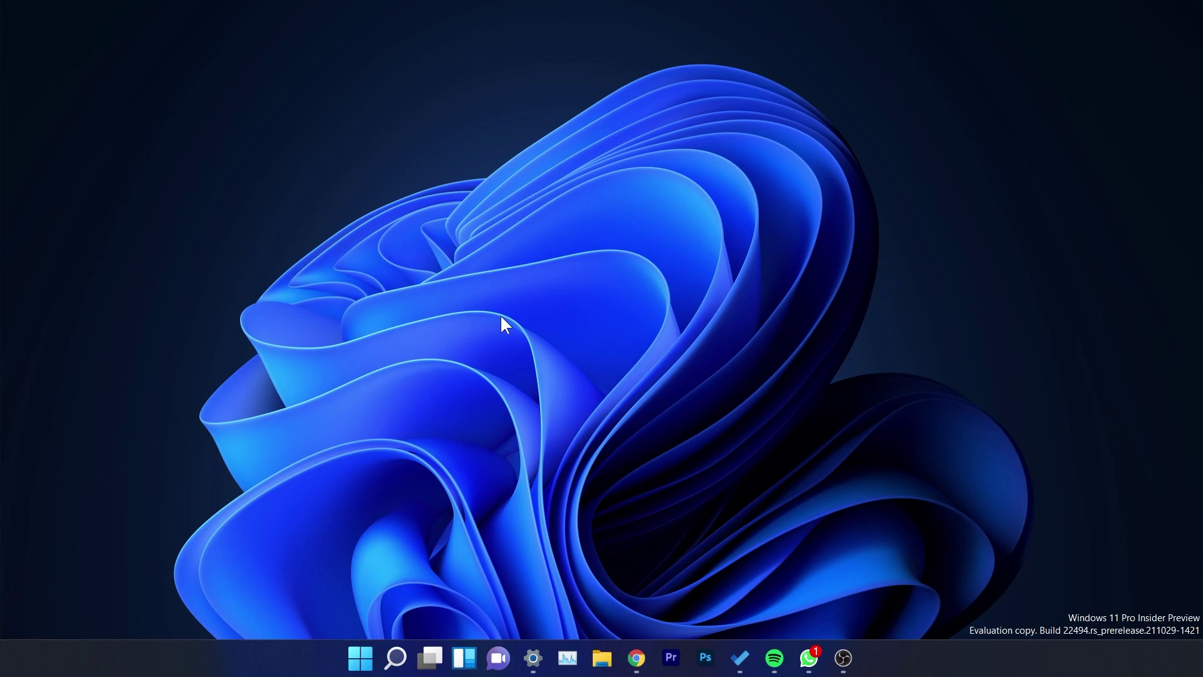
Dismiss the display settings and download ElevenClock.Installer.exe from the ElevenClock 2.5 release assets
key("alt+Tab")
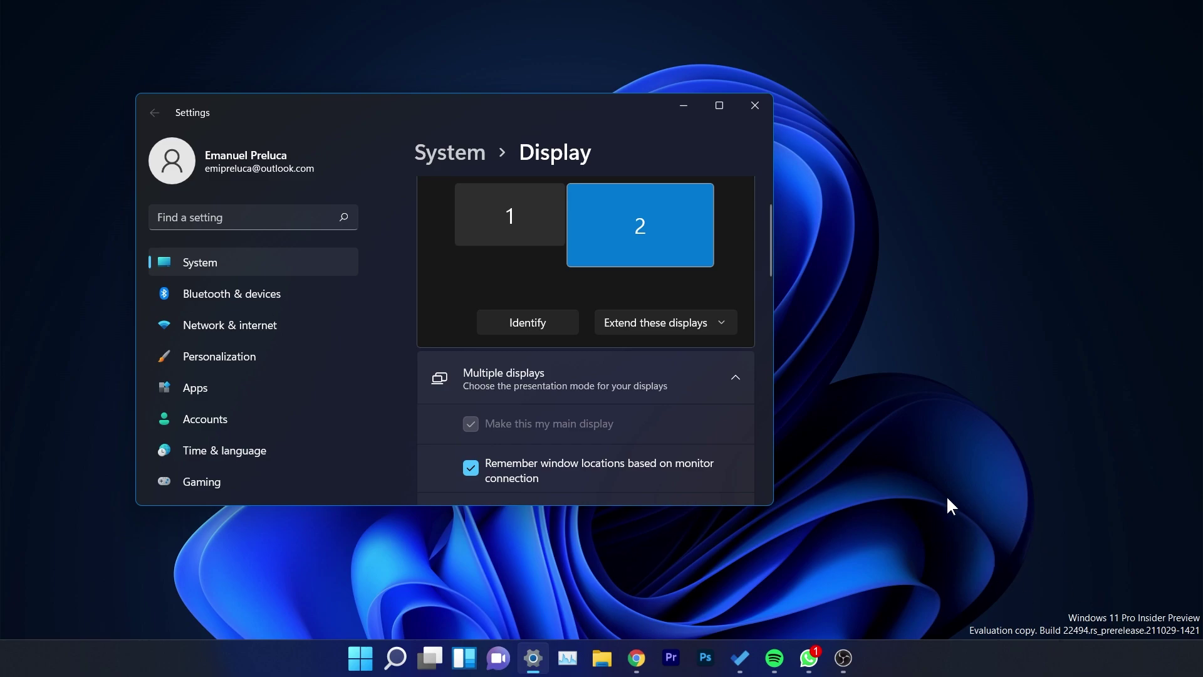
left_click(685, 108)
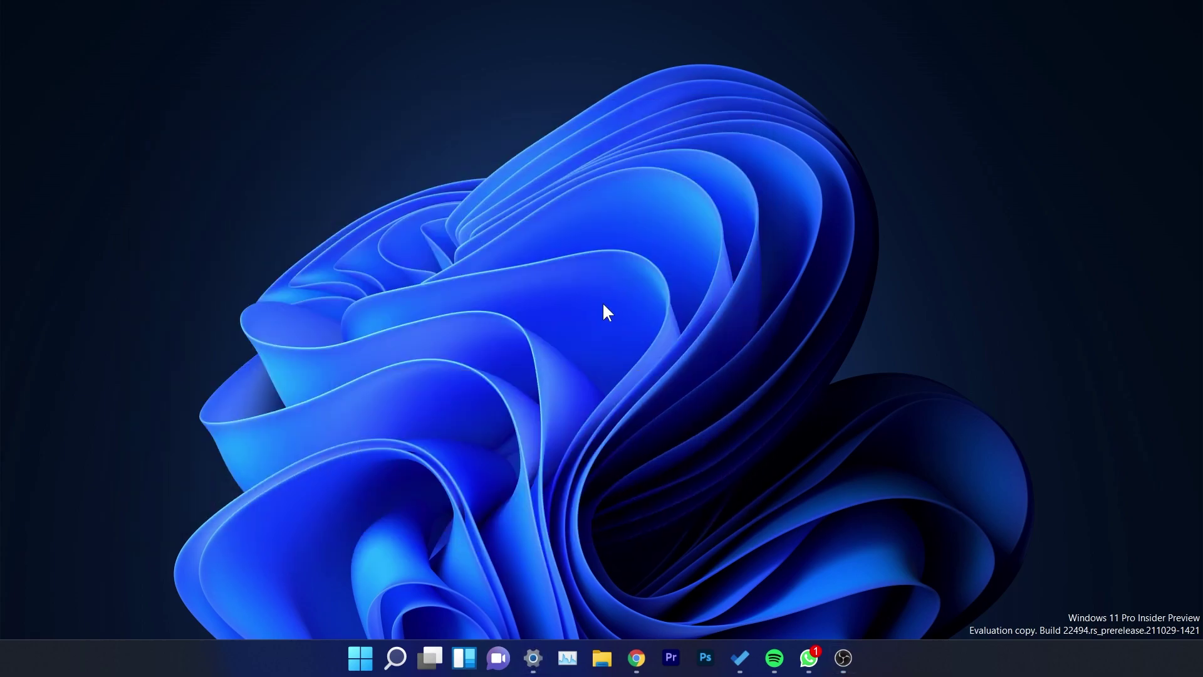
left_click(637, 658)
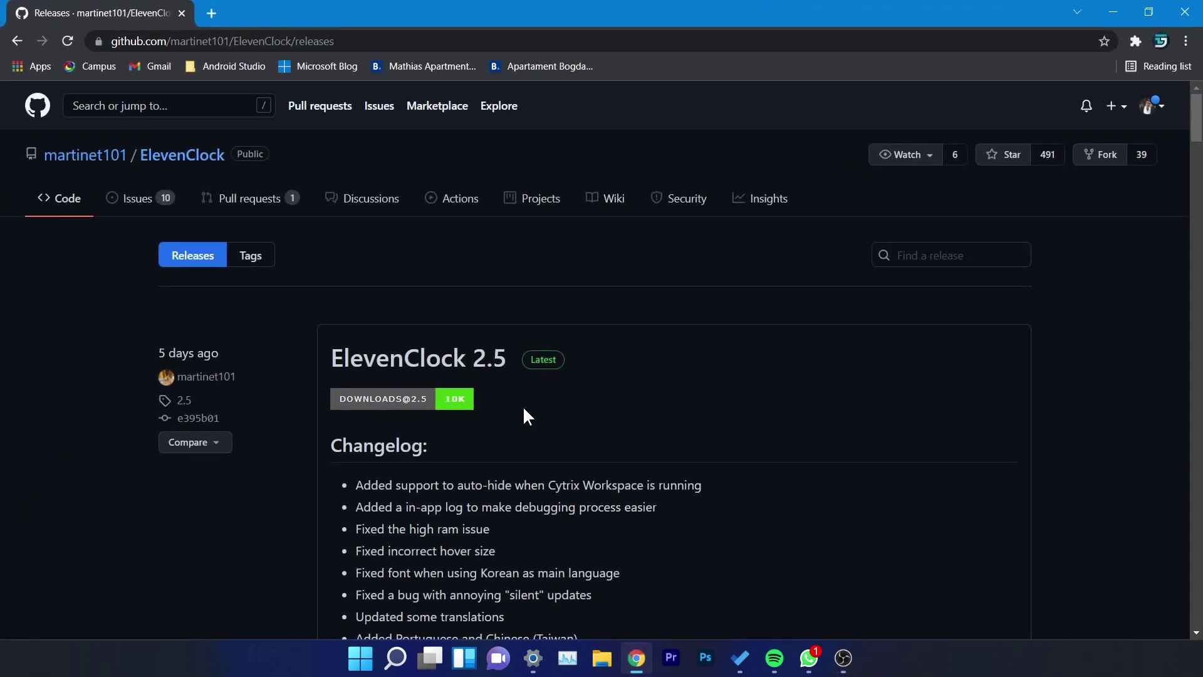
scroll(504, 394, "down", 3)
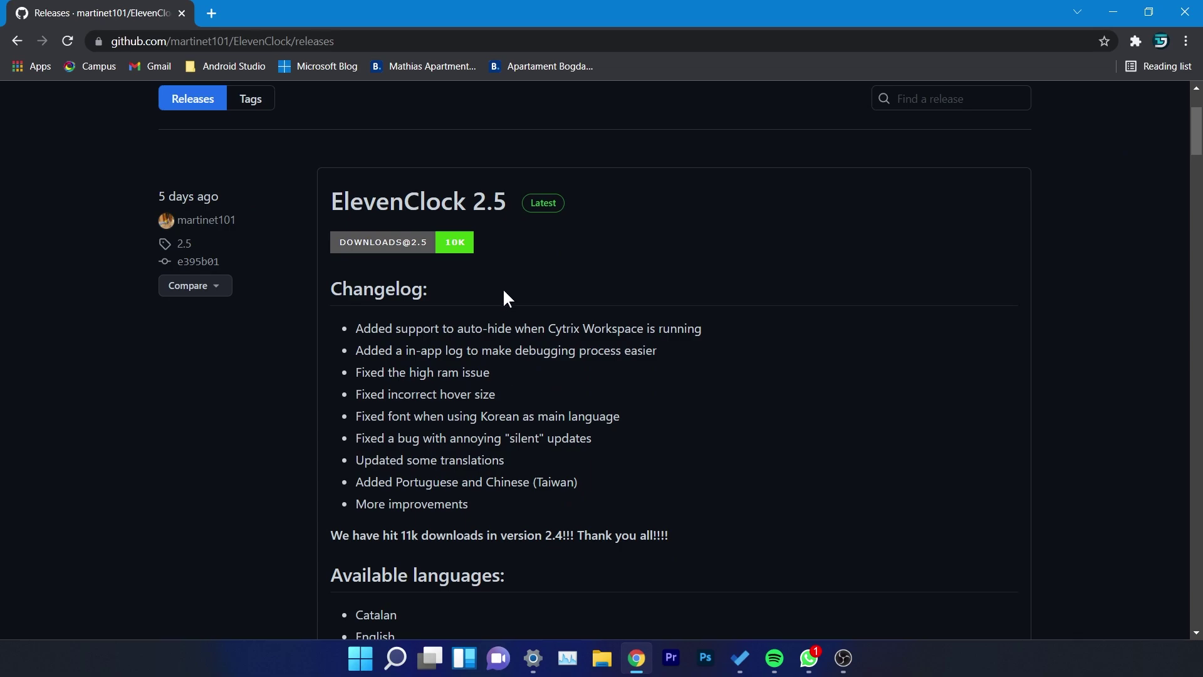
scroll(503, 288, "down", 10)
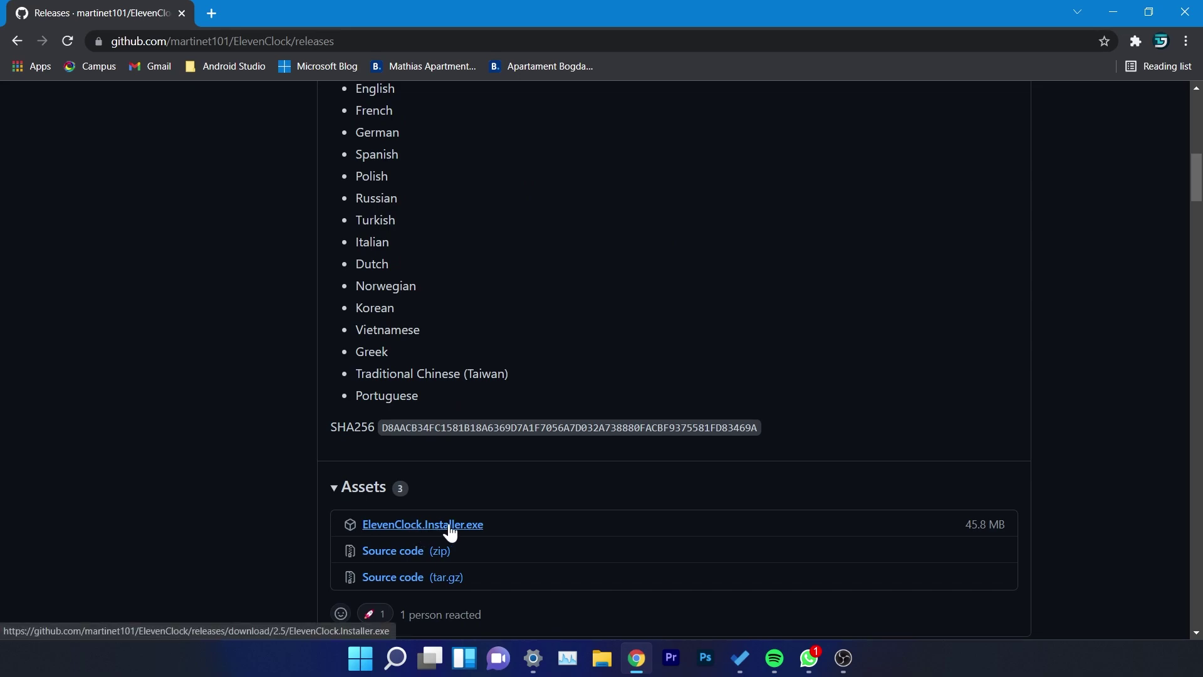
left_click(439, 529)
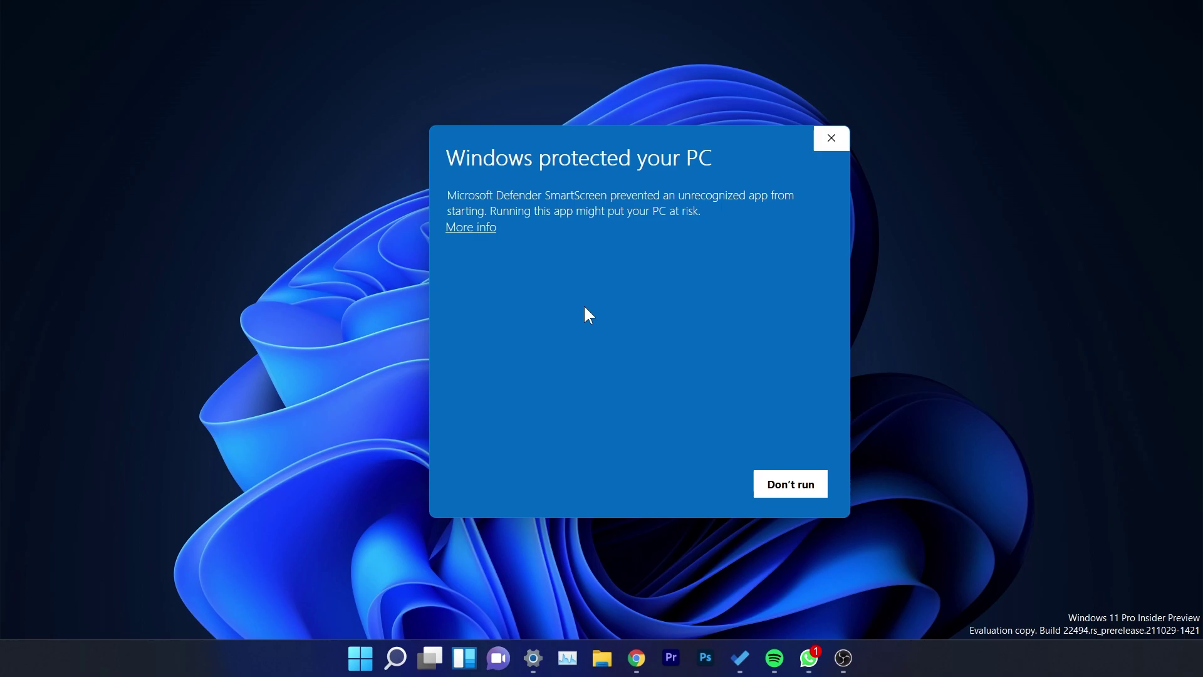
Run the installer past the SmartScreen warning and accept the Apache license agreement
left_click(470, 226)
left_click(691, 494)
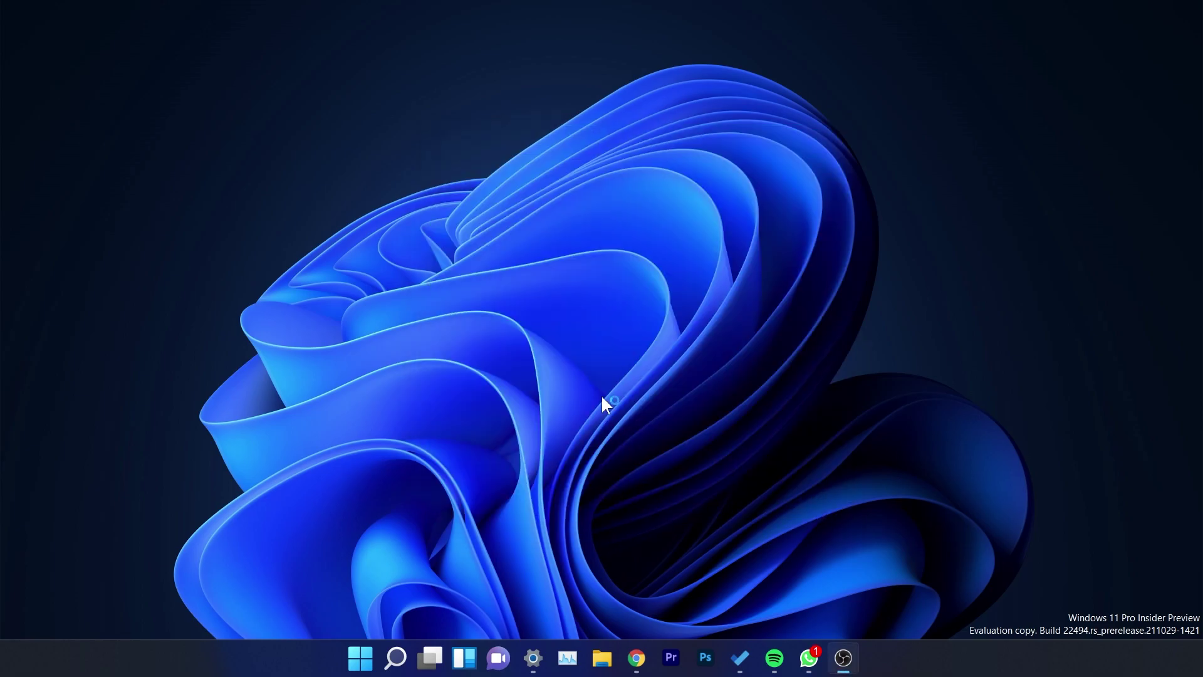
left_click(668, 442)
left_click(504, 394)
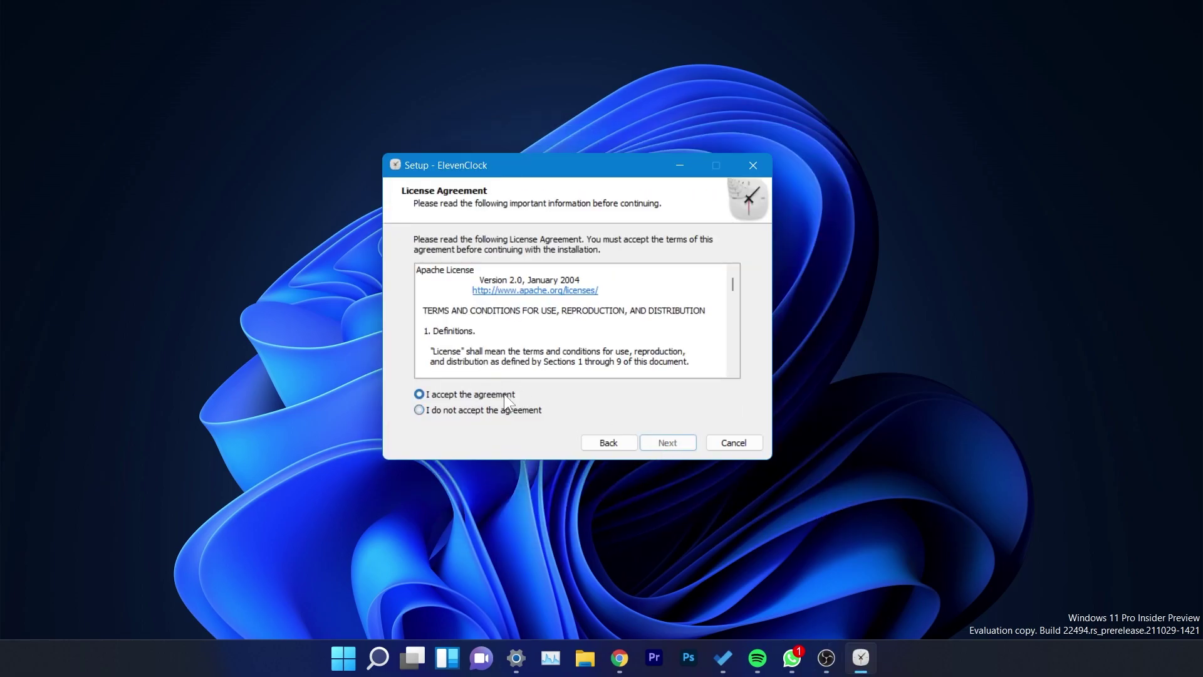
Install ElevenClock with a desktop shortcut and launch it when setup finishes
left_click(668, 441)
left_click(668, 443)
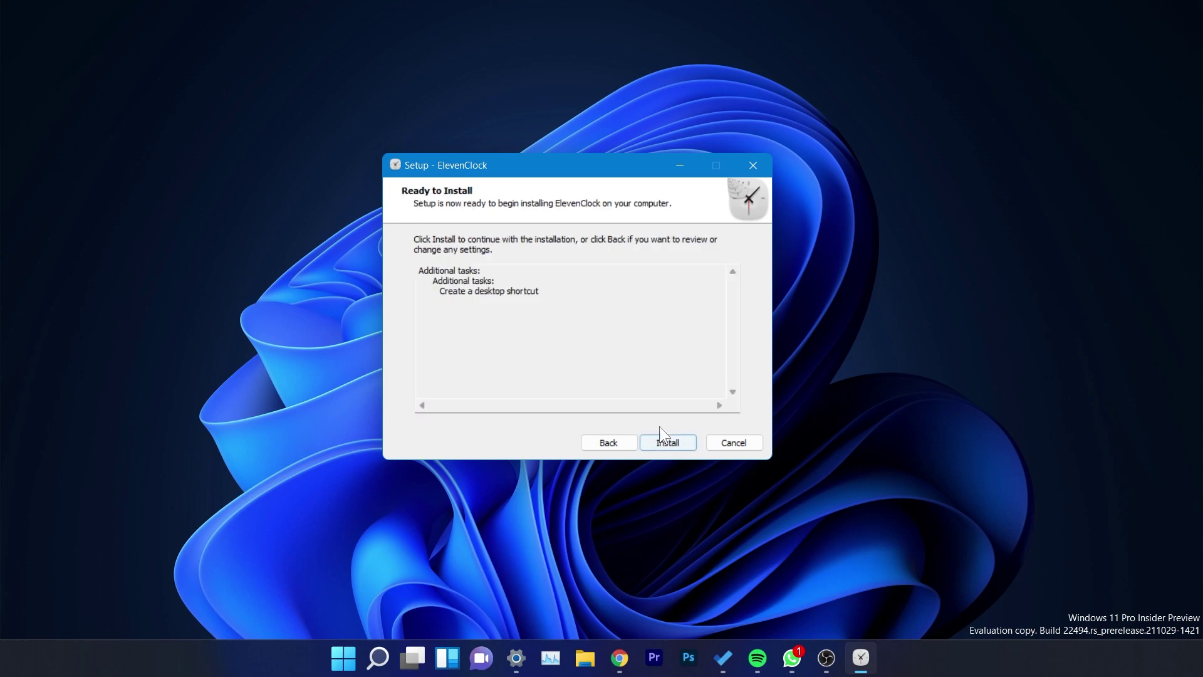
left_click(666, 444)
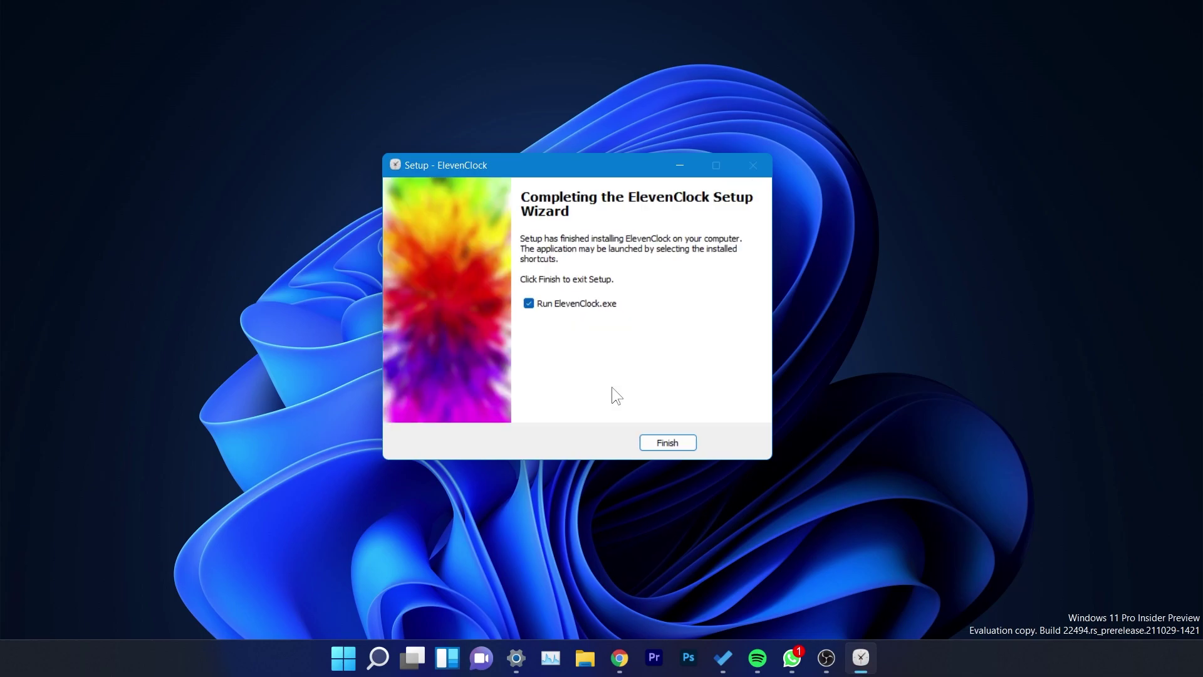
left_click(649, 445)
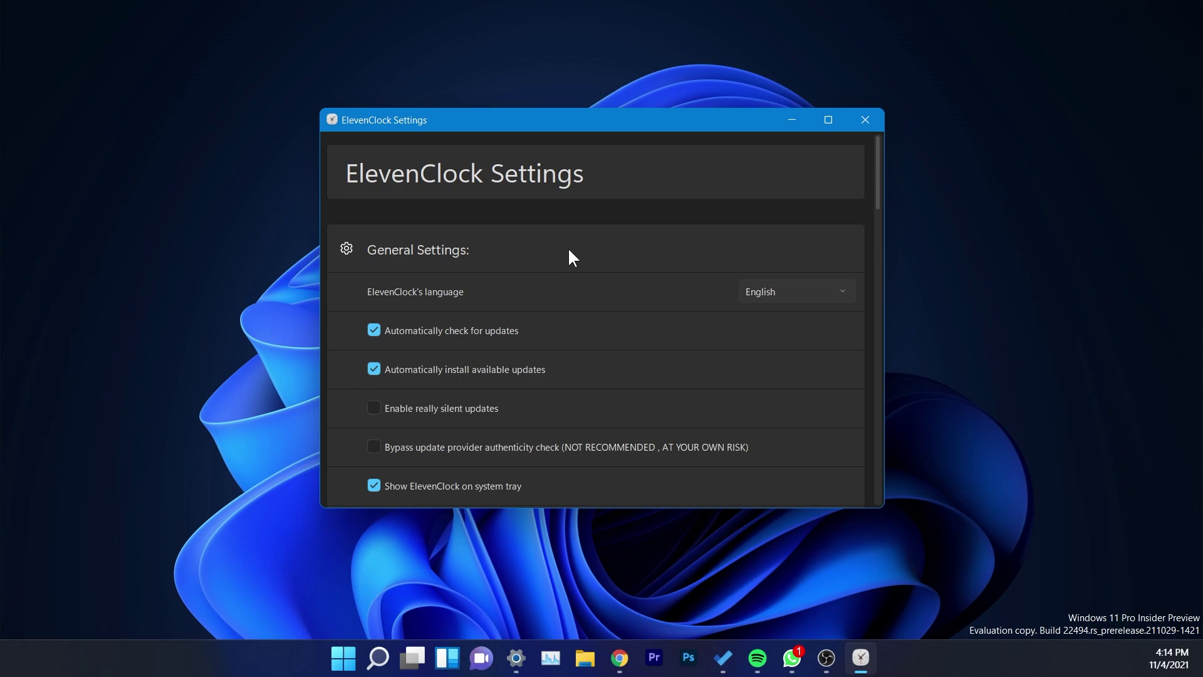
left_click(1157, 669)
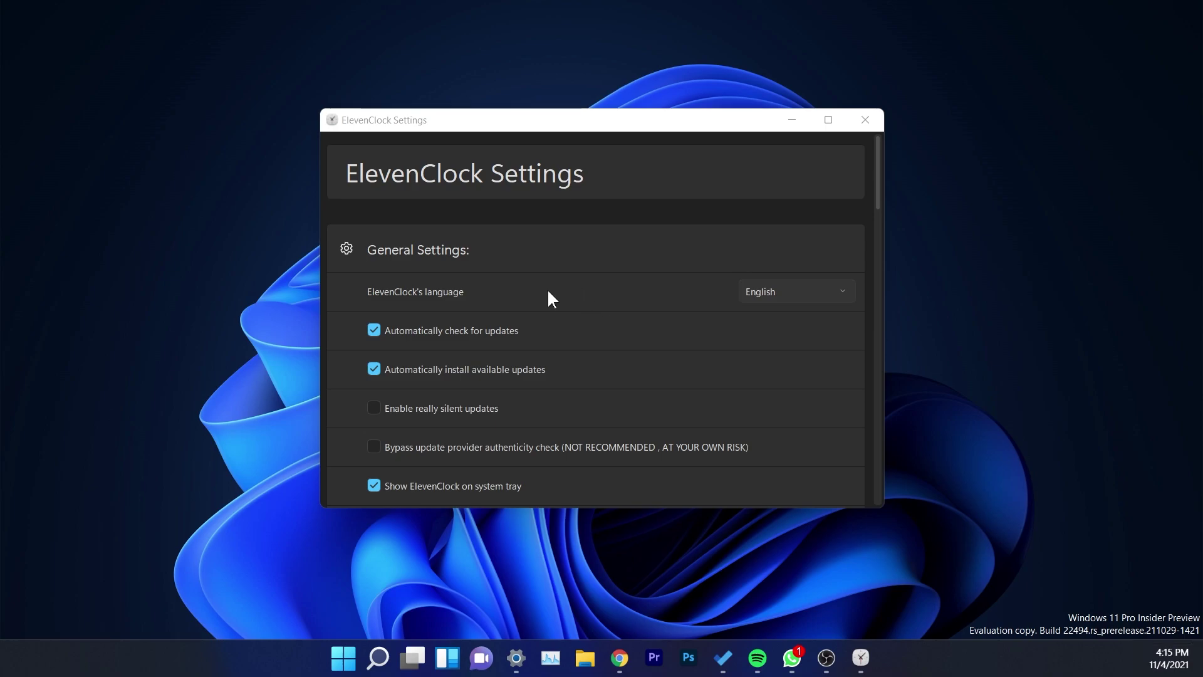
scroll(548, 288, "down", 1)
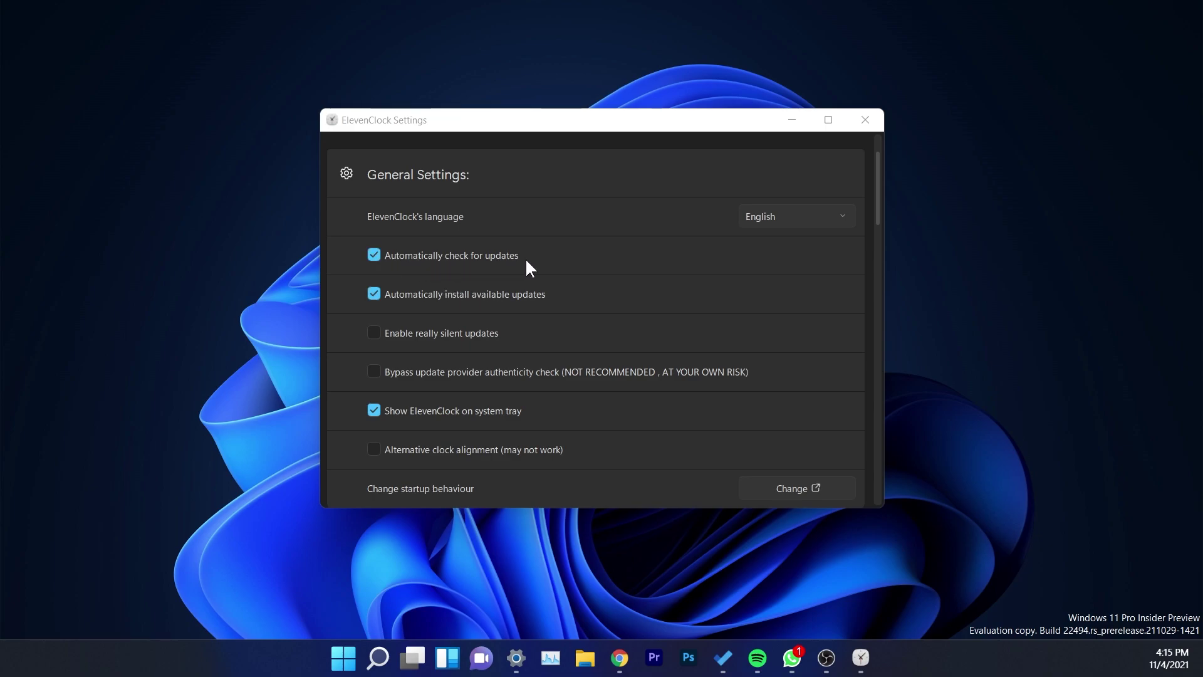
scroll(568, 264, "down", 2)
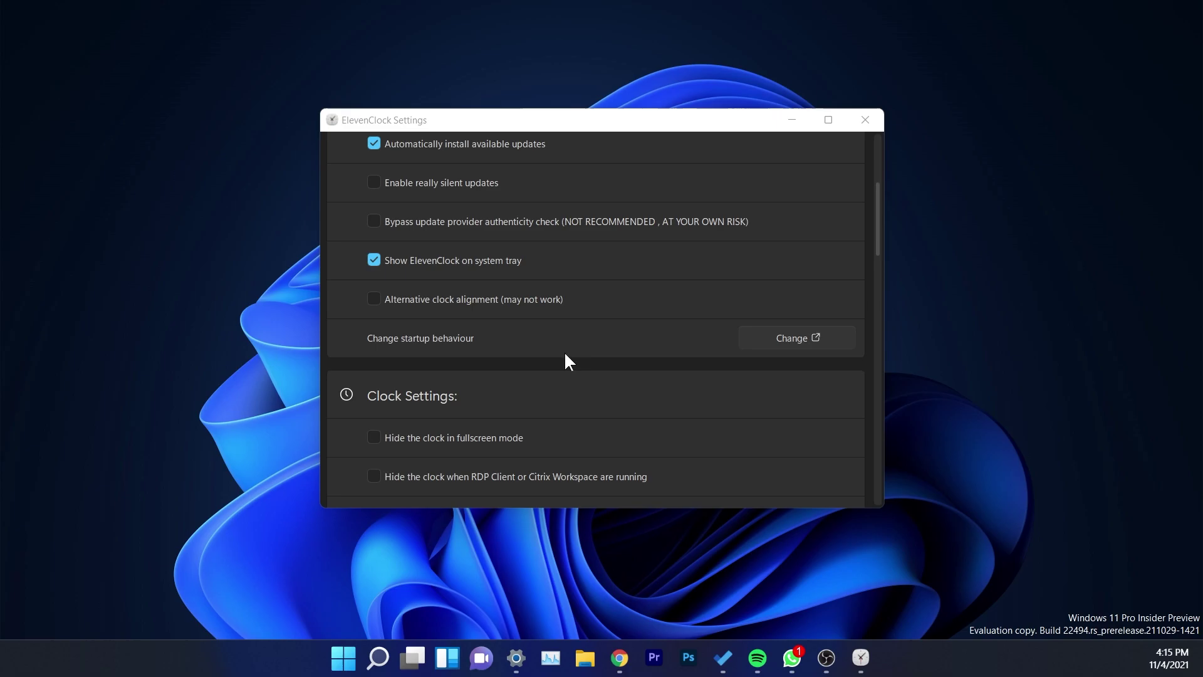
left_click(793, 340)
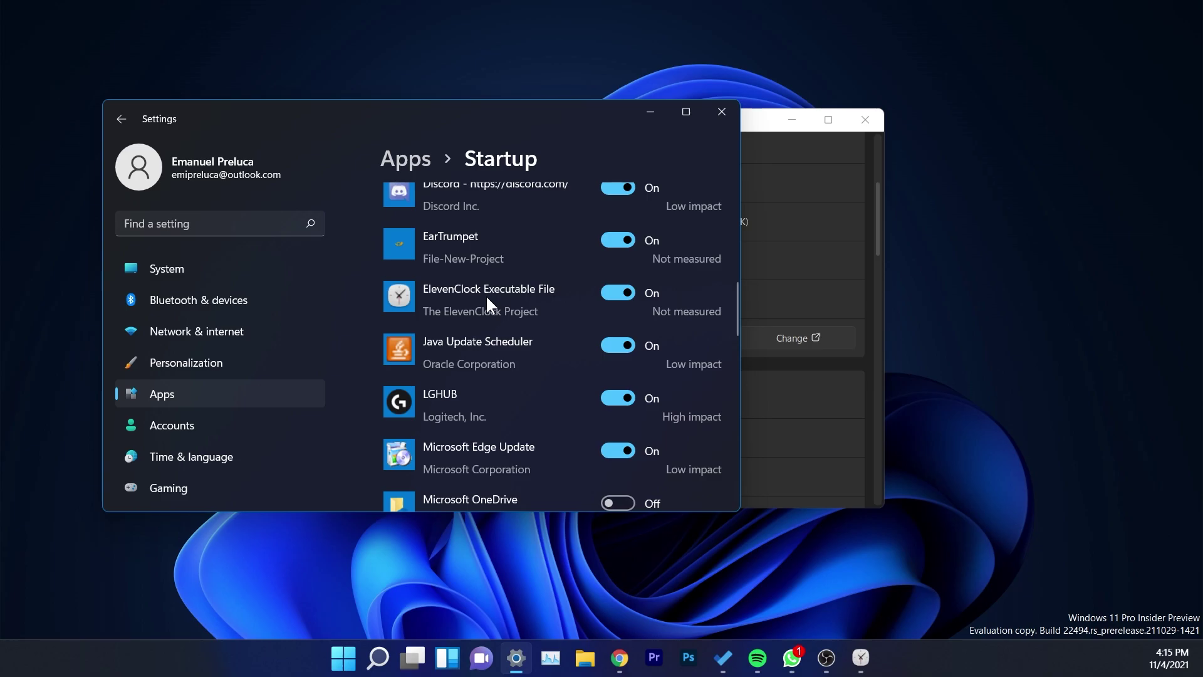
left_click(723, 112)
scroll(529, 294, "down", 3)
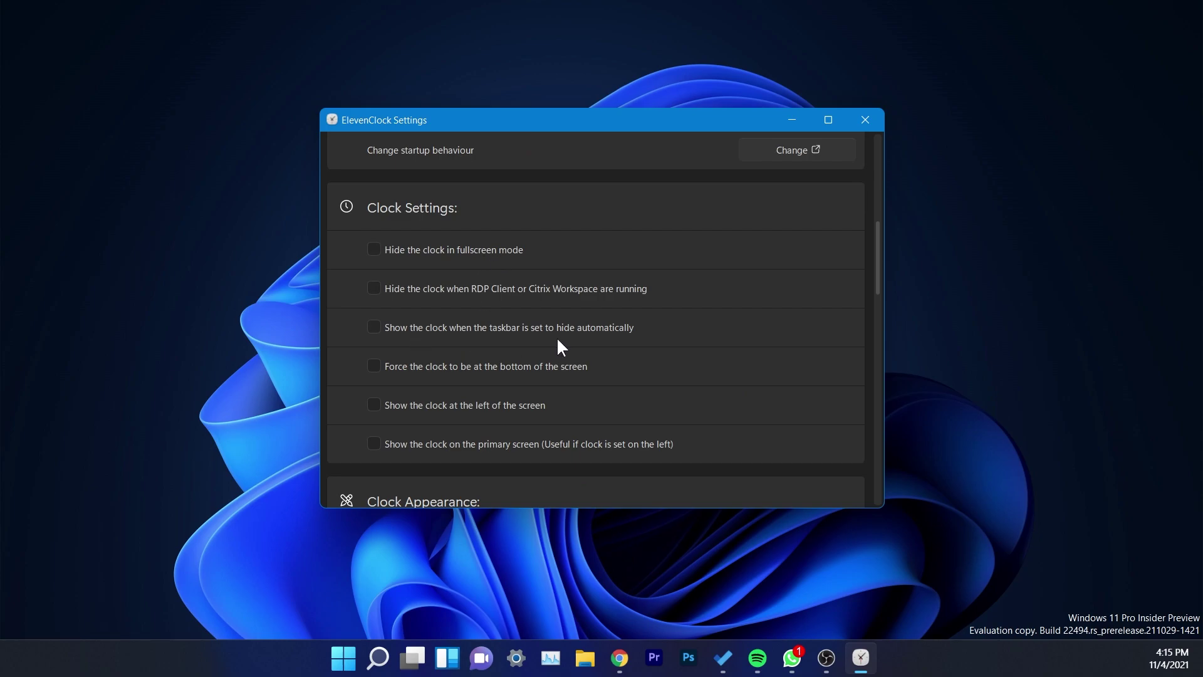
scroll(562, 342, "down", 3)
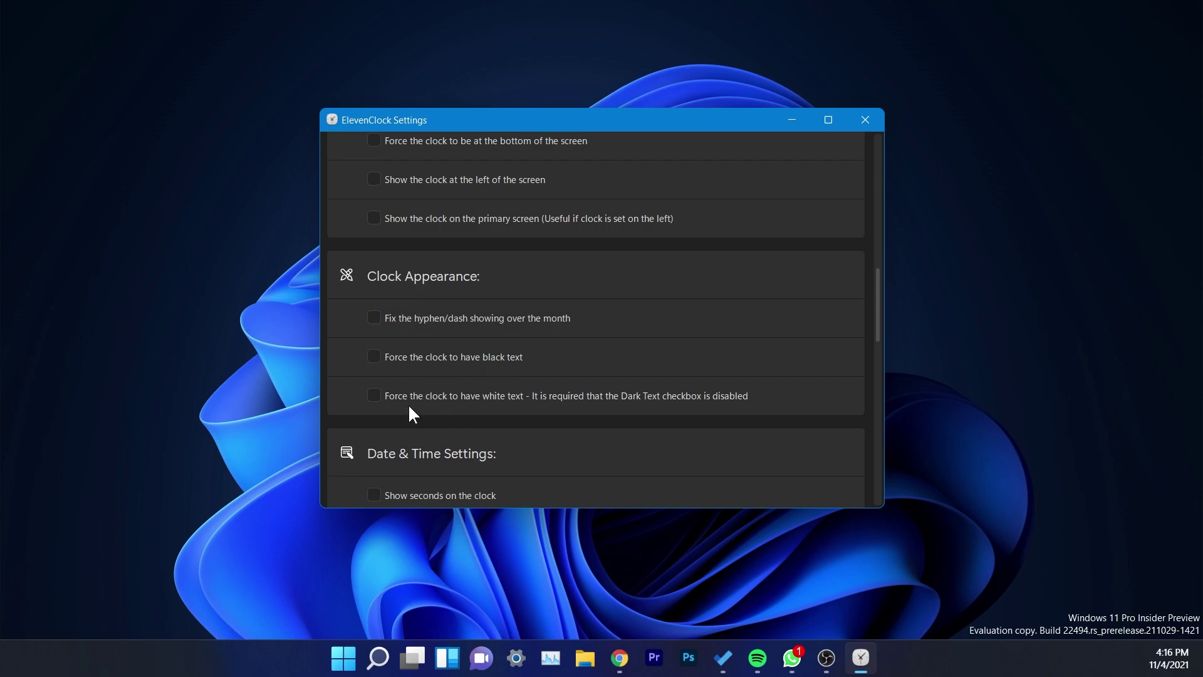
scroll(547, 404, "down", 3)
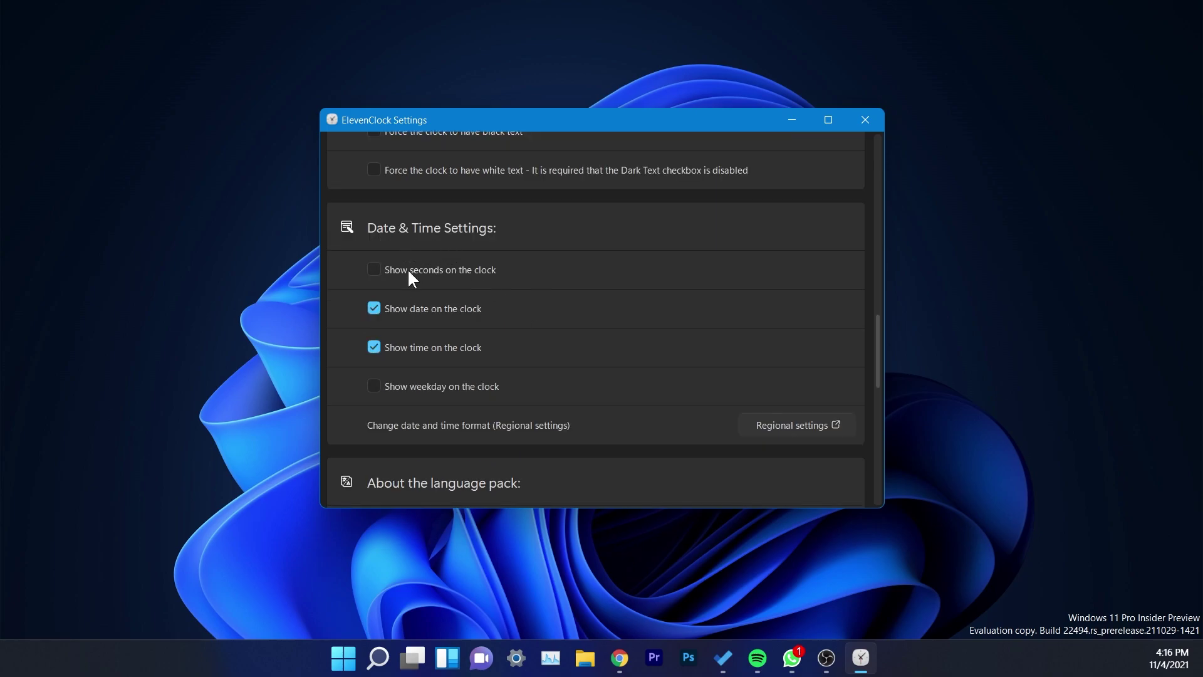
Enable Show seconds and Show weekday on the clock, keeping Show date checked
left_click(373, 269)
left_click(439, 310)
left_click(450, 313)
left_click(455, 351)
left_click(378, 388)
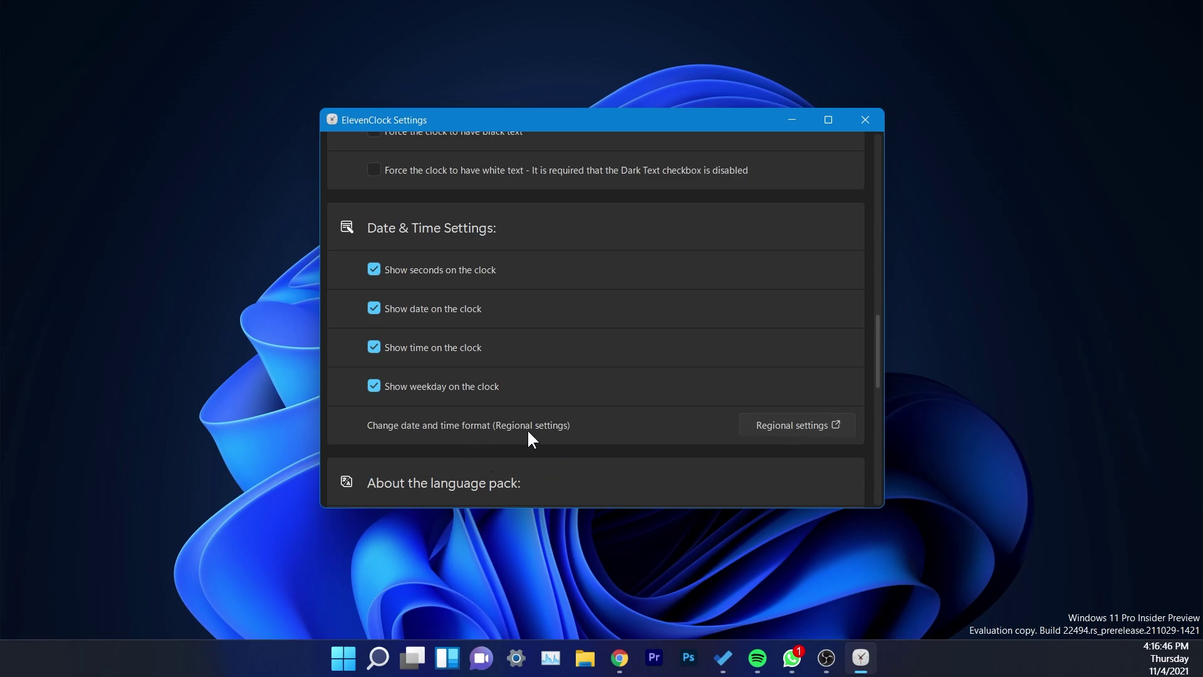
Scroll up and down through the ElevenClock Settings window to review the options
scroll(598, 419, "down", 5)
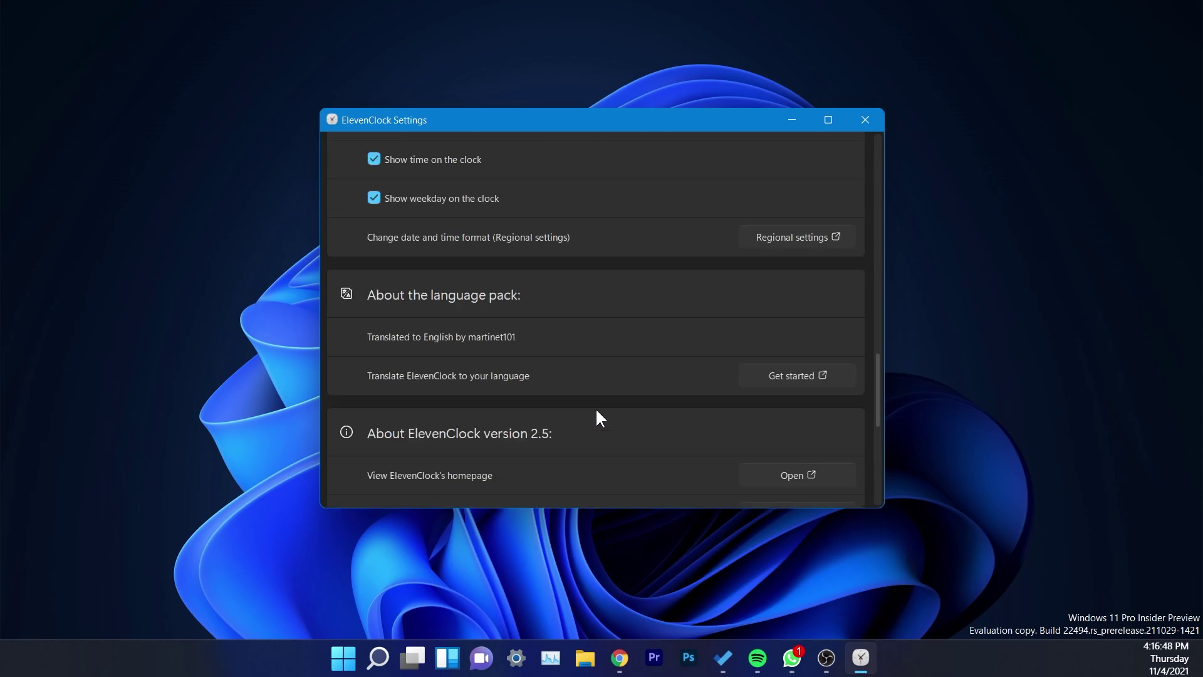
scroll(596, 418, "up", 10)
scroll(591, 411, "up", 5)
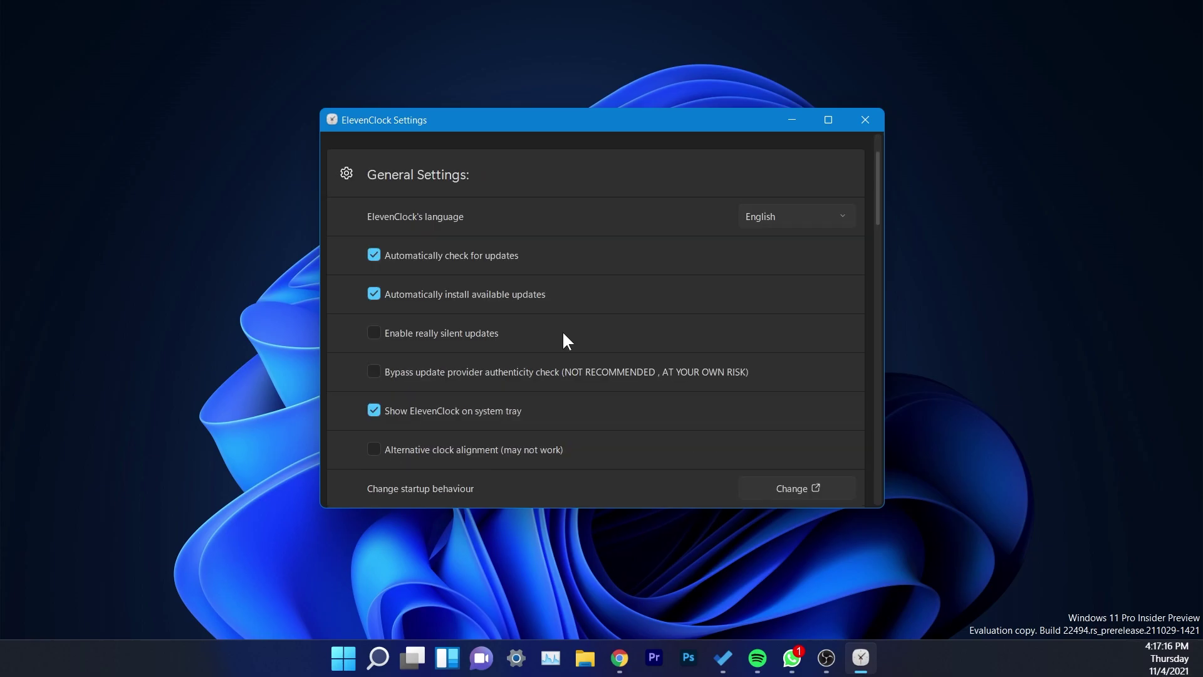
scroll(564, 334, "down", 3)
scroll(563, 334, "down", 2)
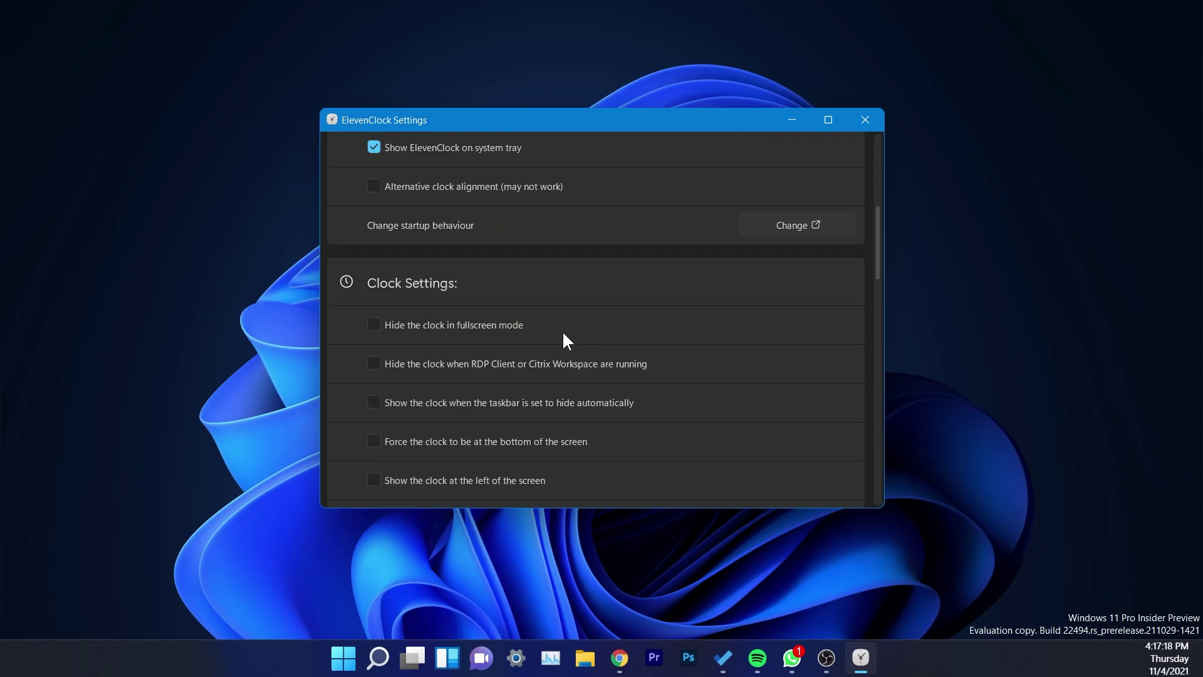